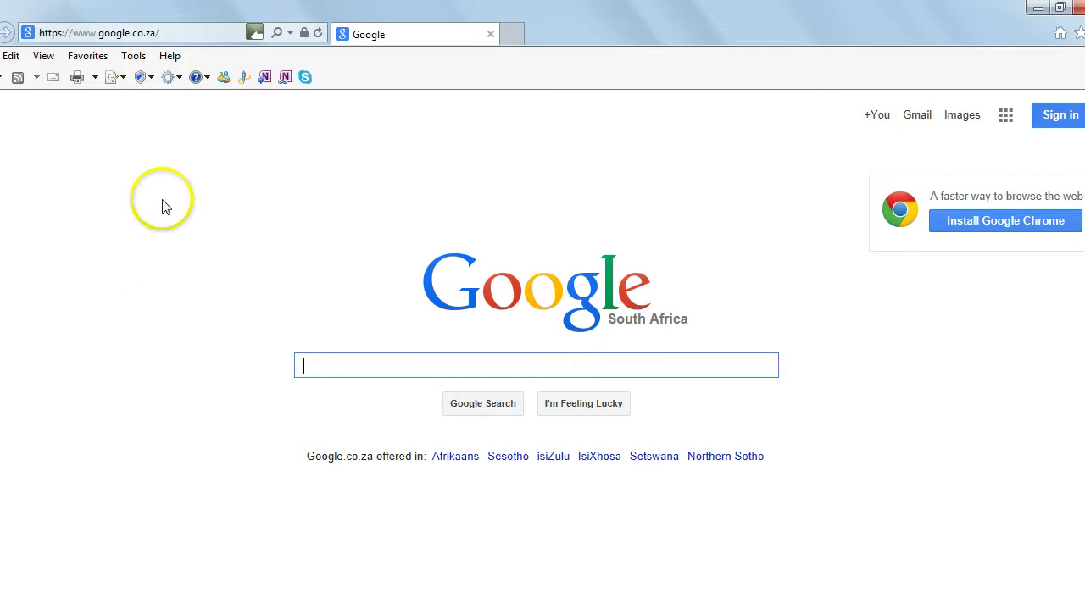
left_click(207, 29)
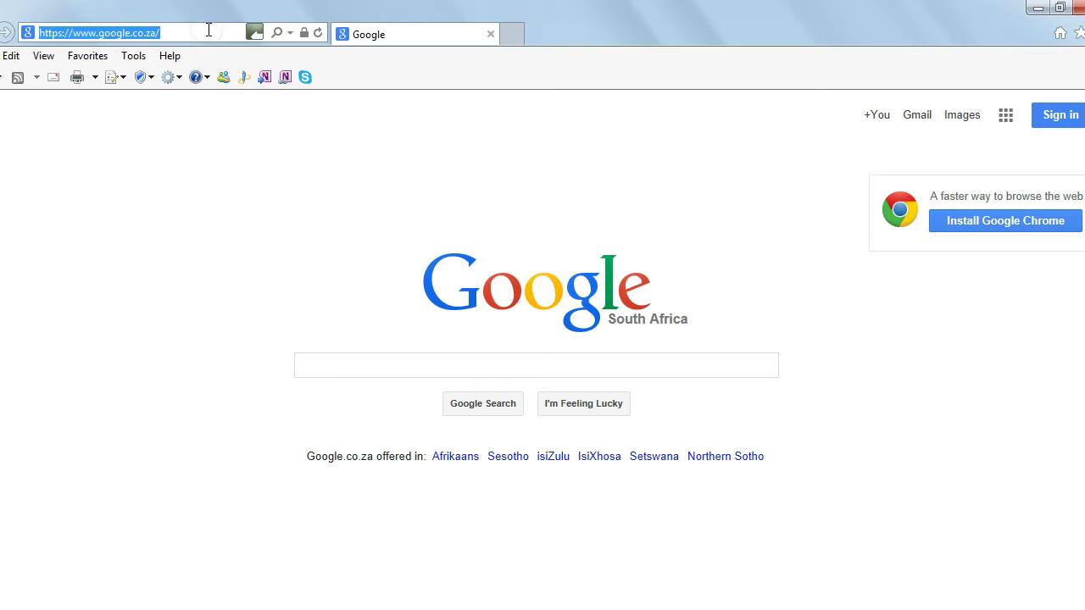
key("BackSpace")
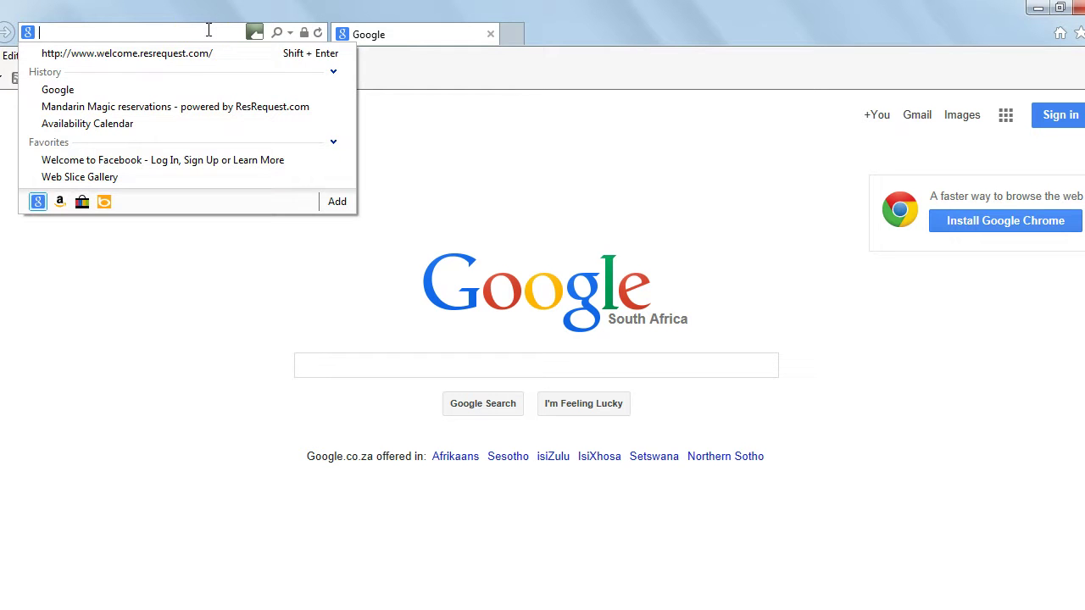
left_click(196, 46)
left_click(166, 345)
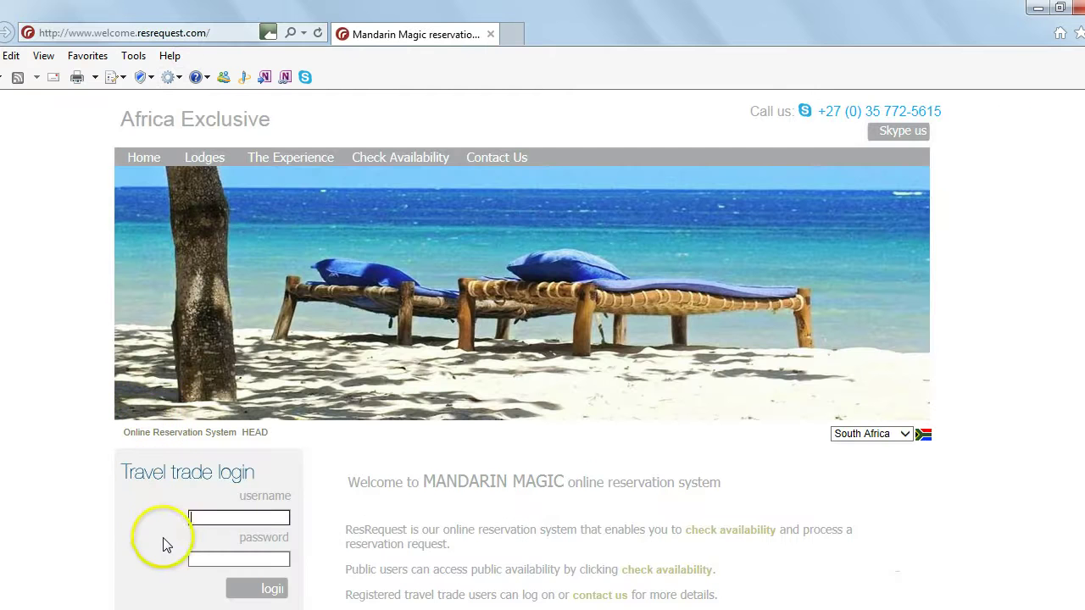
- Log in through the travel trade login by entering the username and the account password
left_click(213, 517)
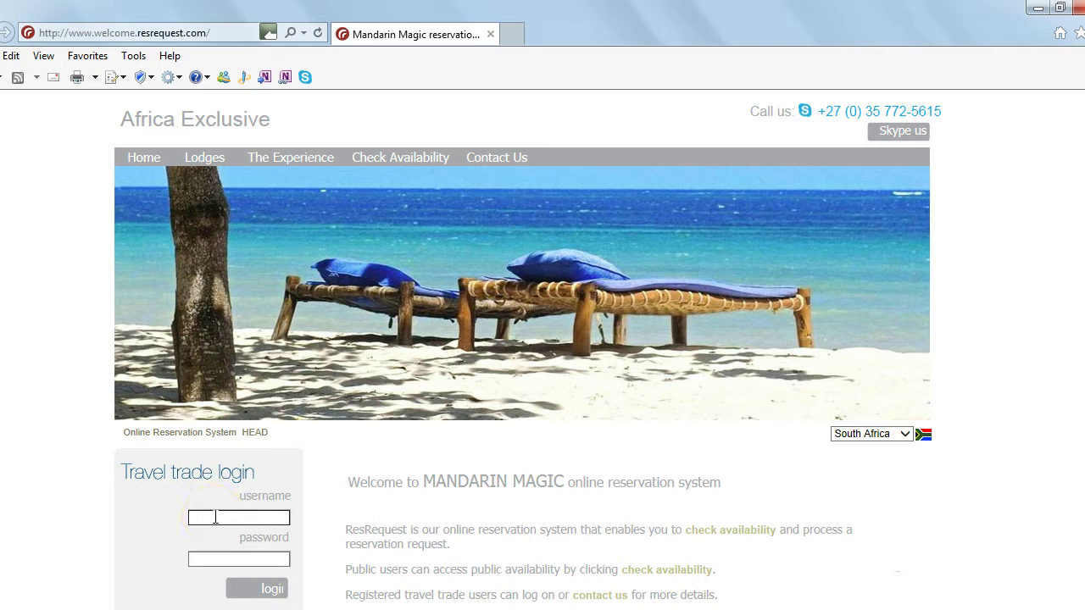
type("chris")
key("Tab")
type("*****")
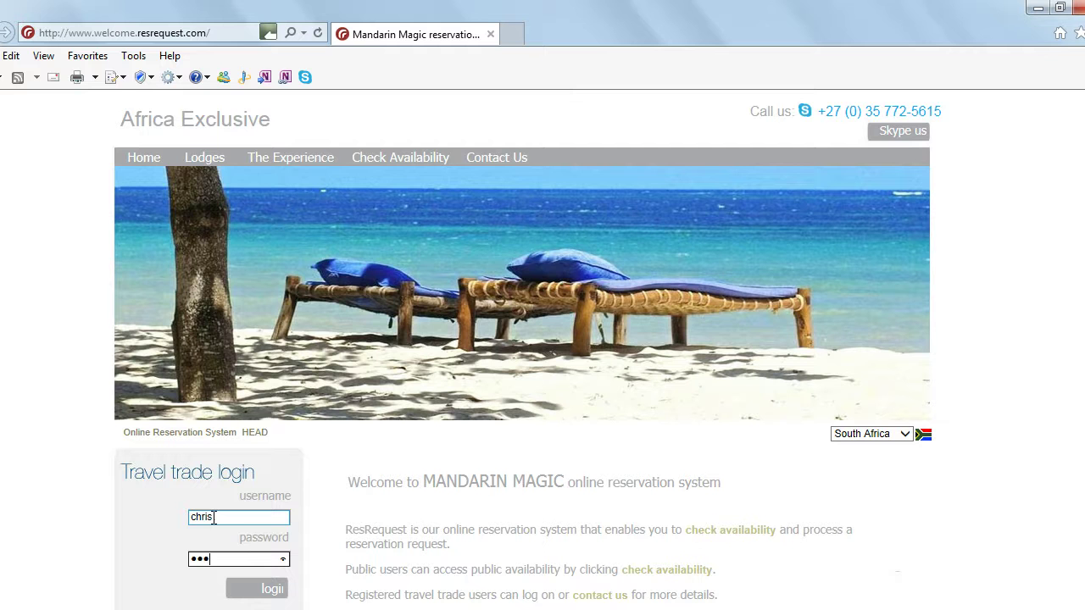
left_click(214, 519)
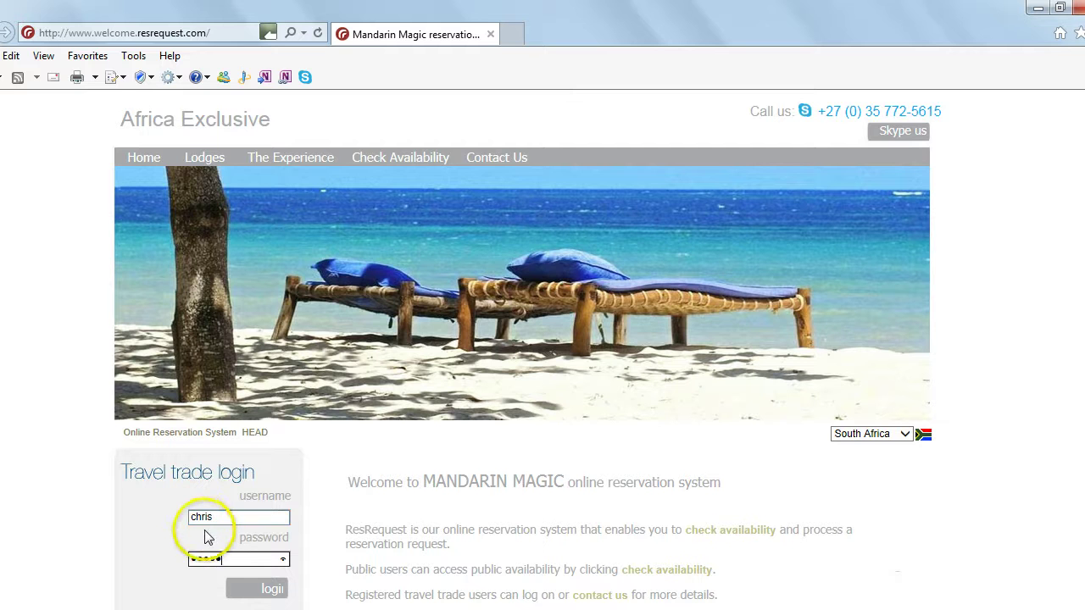
left_click(216, 556)
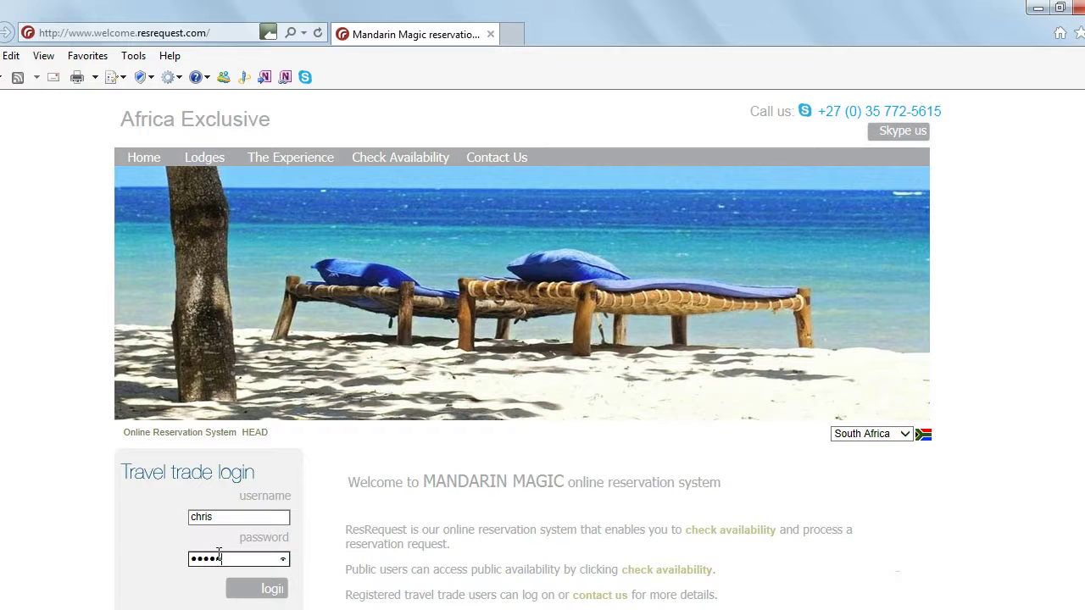
left_click(276, 589)
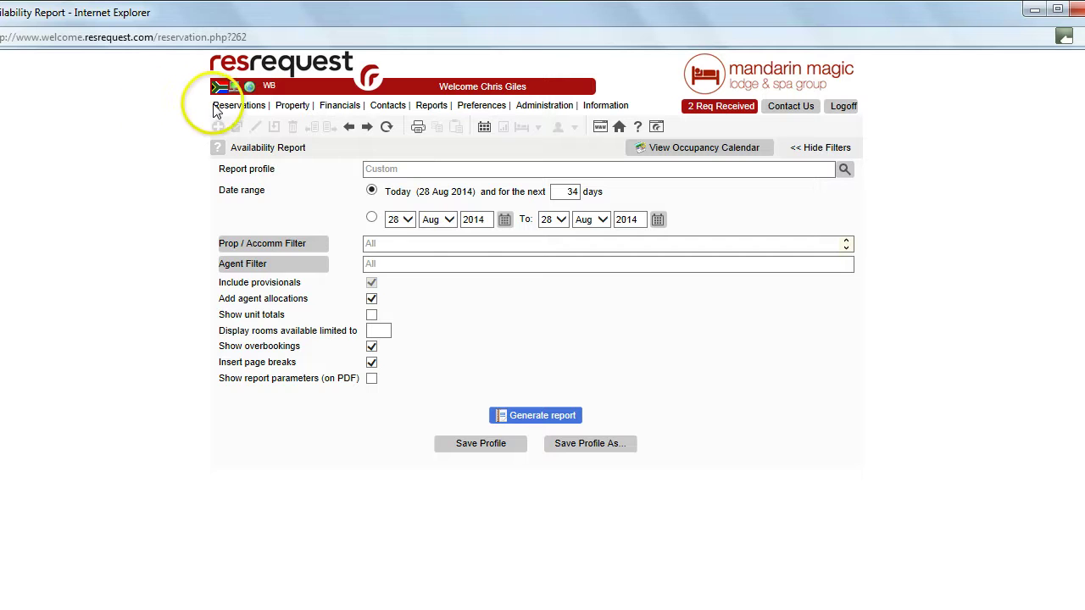
- Open My preferences, view the pages available as the user's login home page, and close the preferences window
mouse_move(397, 110)
mouse_move(480, 108)
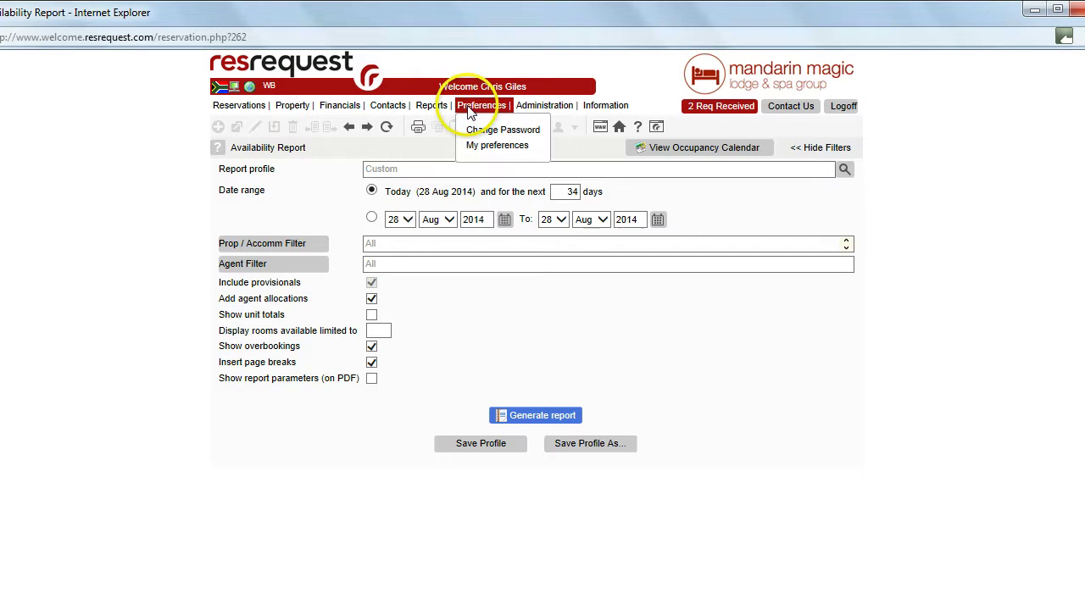
left_click(486, 148)
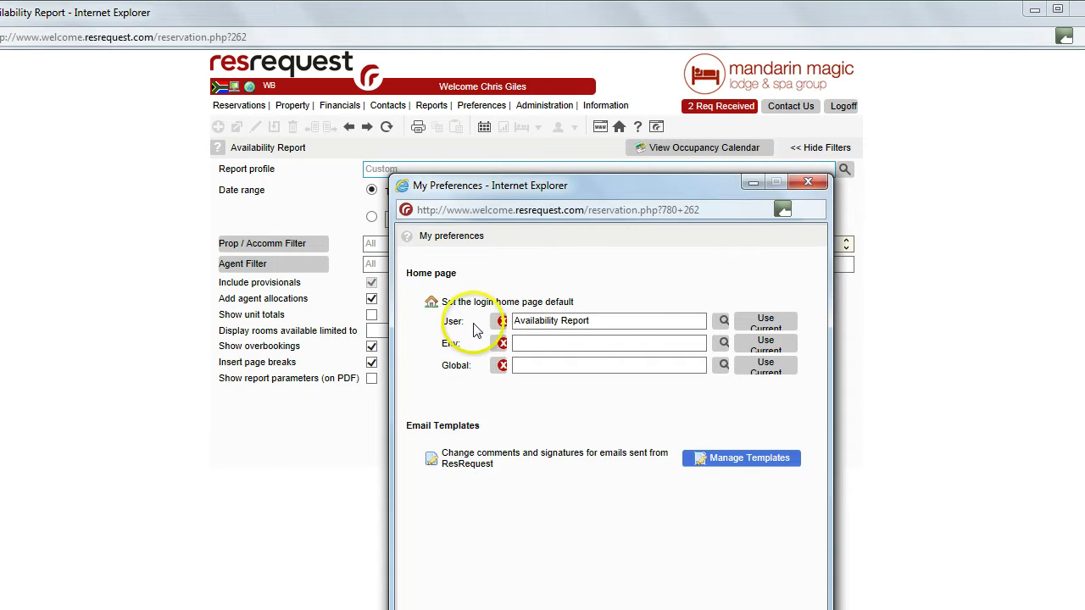
left_click(722, 322)
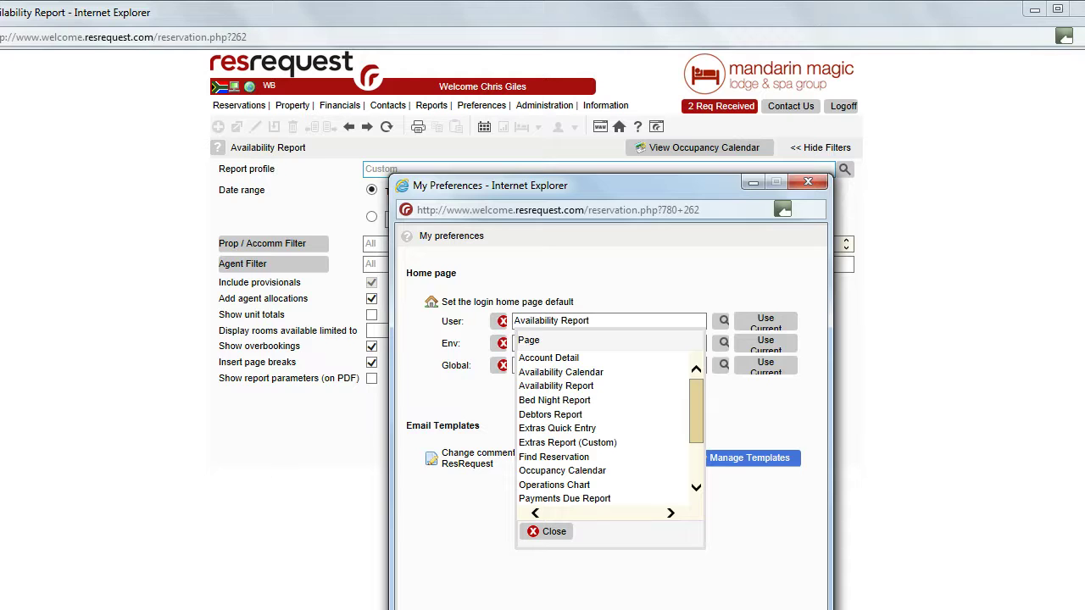
key("alt+F4")
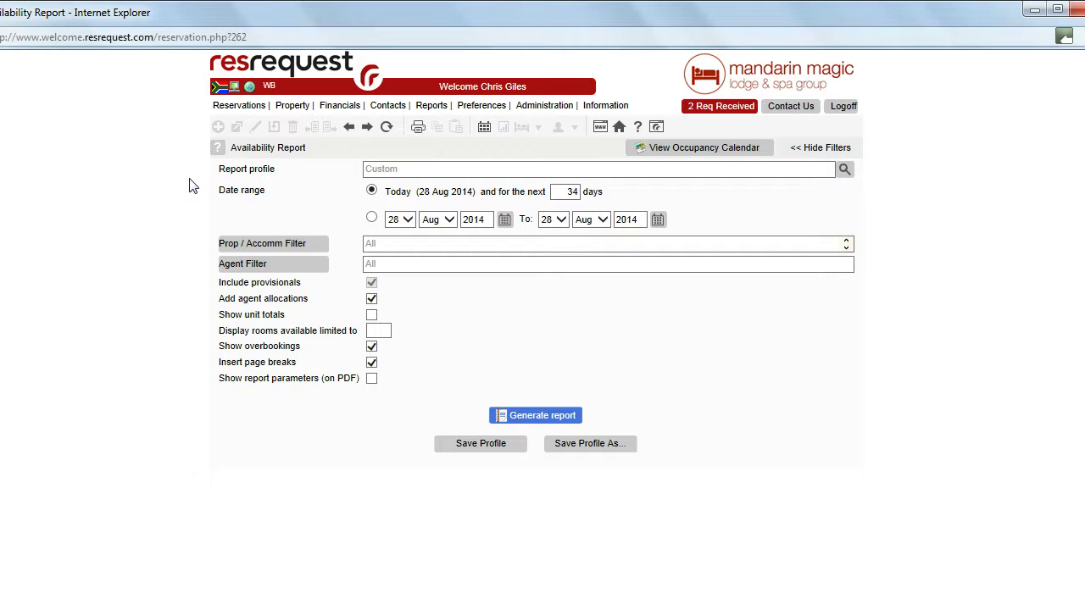
left_click(107, 472)
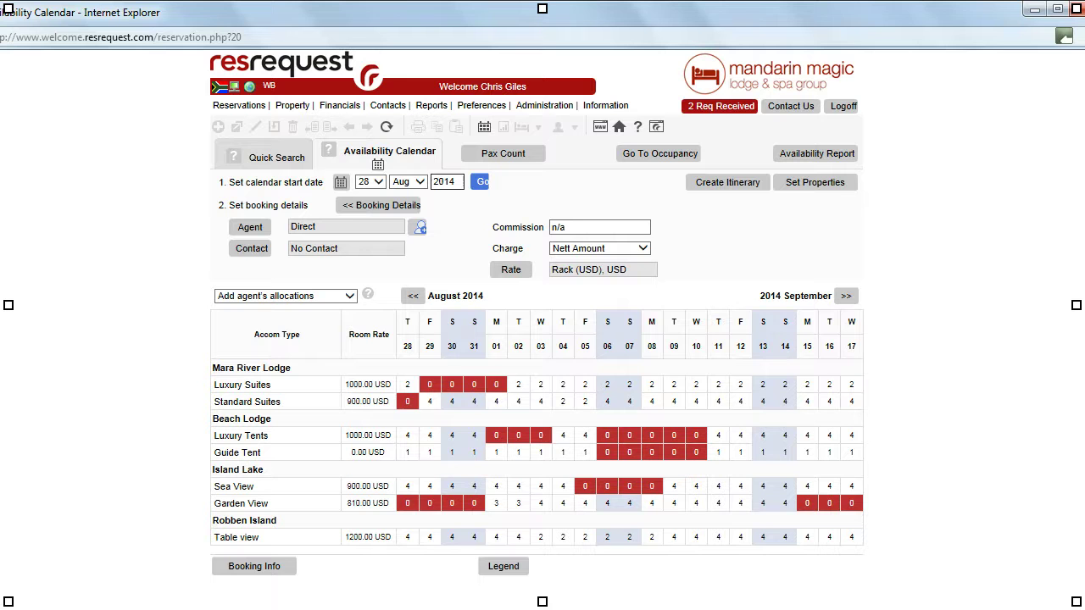
left_click(190, 78)
left_click_drag(191, 78, 190, 136)
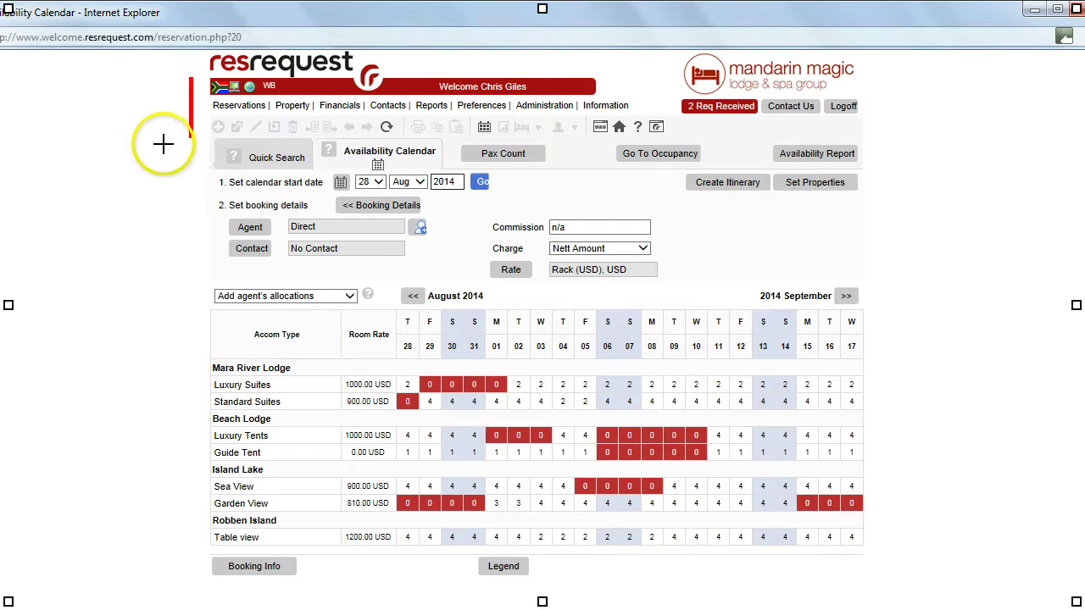
left_click(160, 138)
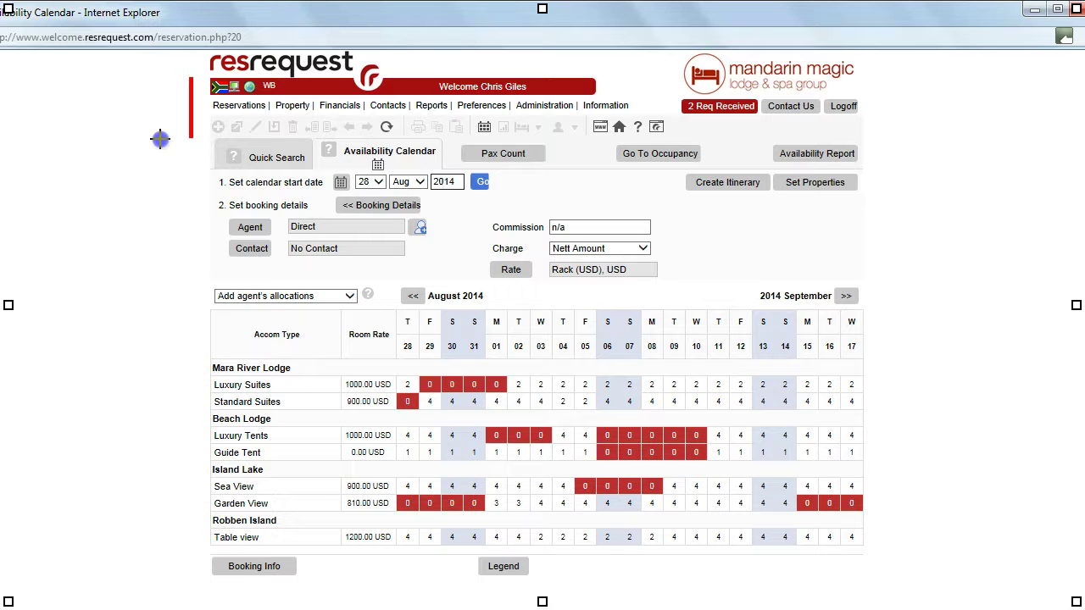
left_click_drag(160, 138, 163, 558)
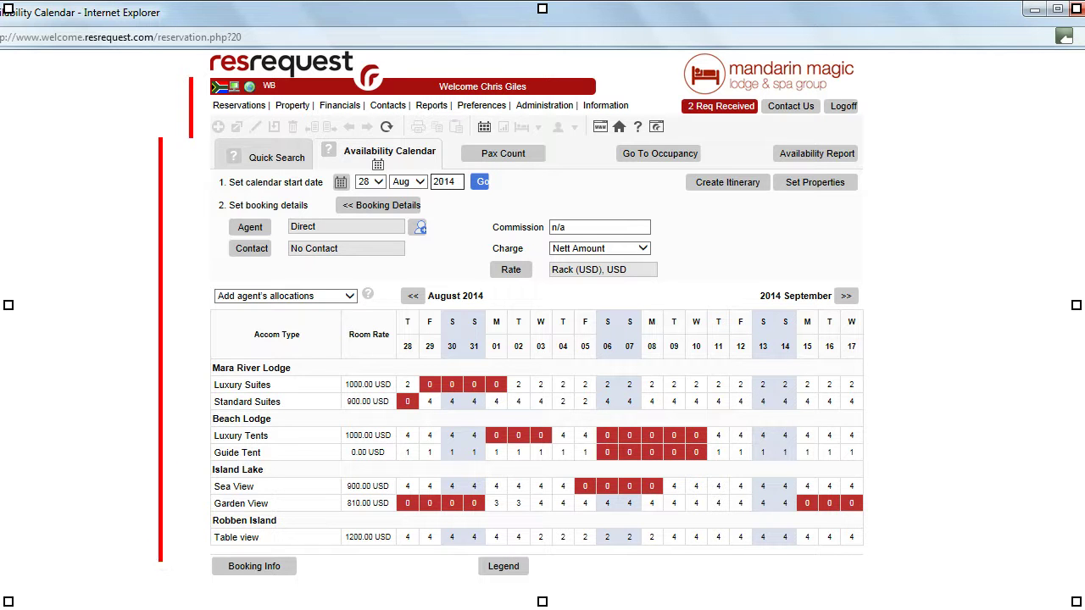
key("Escape")
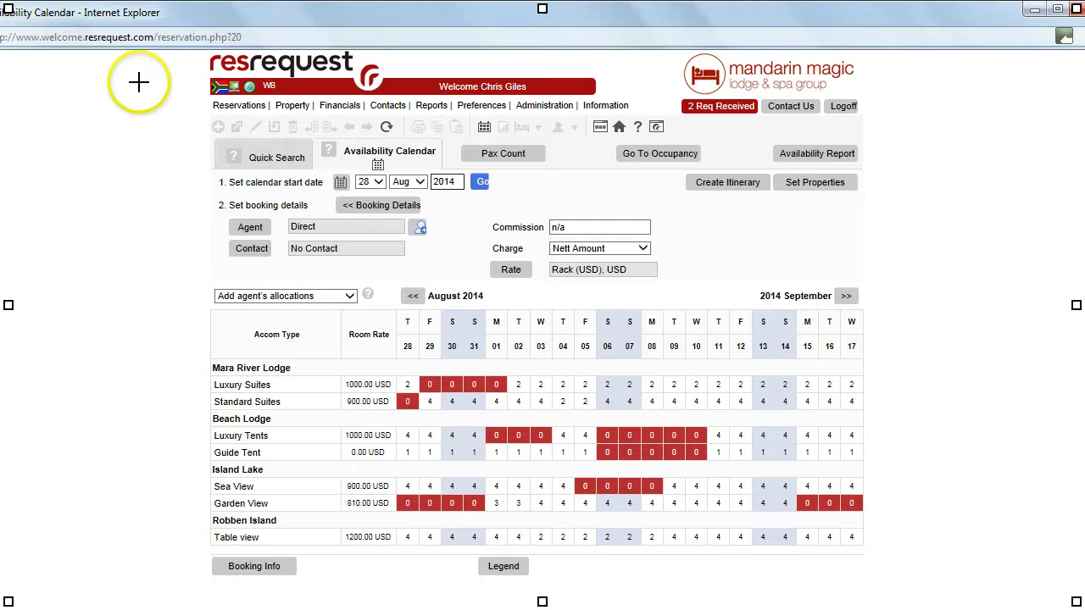
left_click_drag(136, 86, 200, 87)
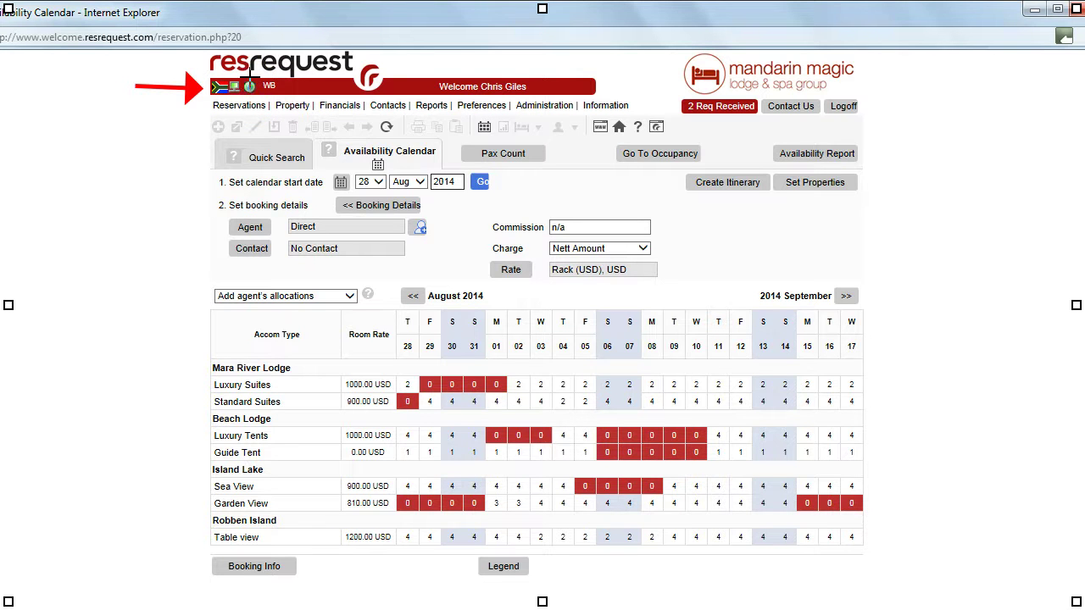
left_click(250, 85)
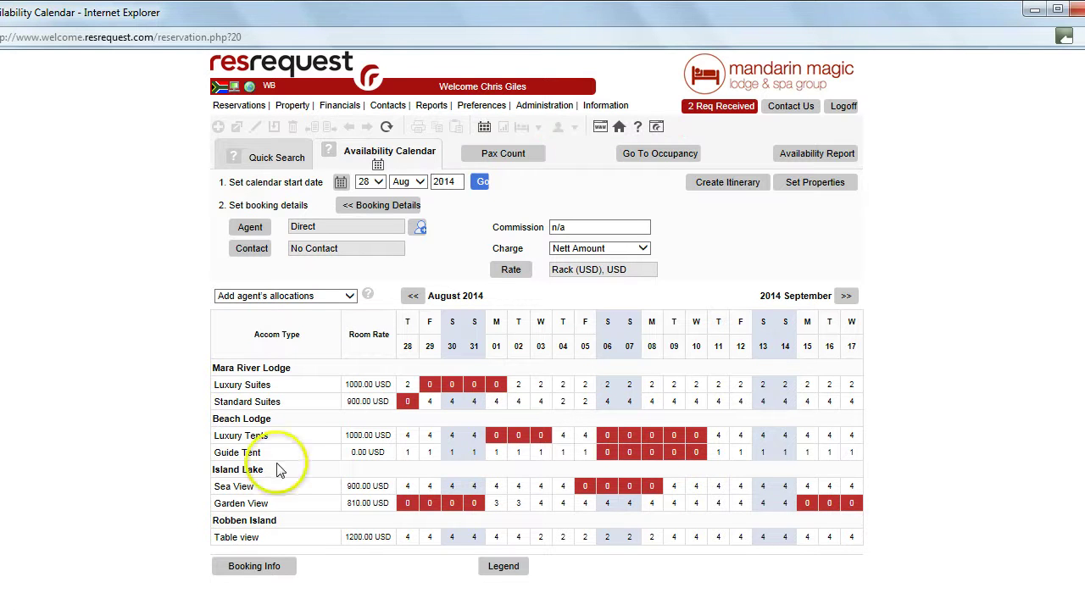
- Open a separate browser window, visit Google from its address history, and close that window
mouse_move(471, 127)
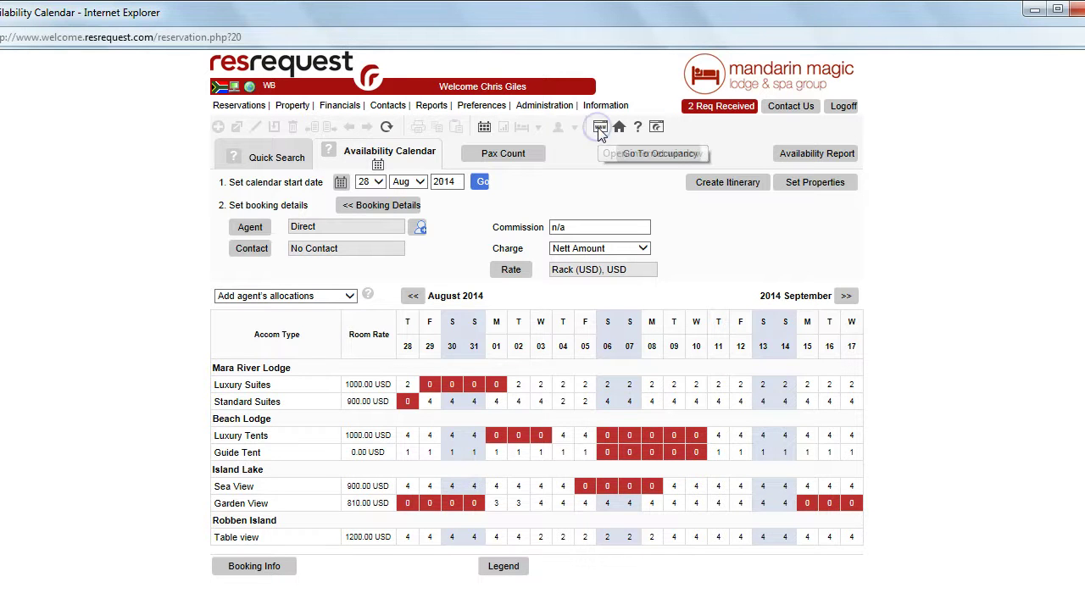
left_click(599, 128)
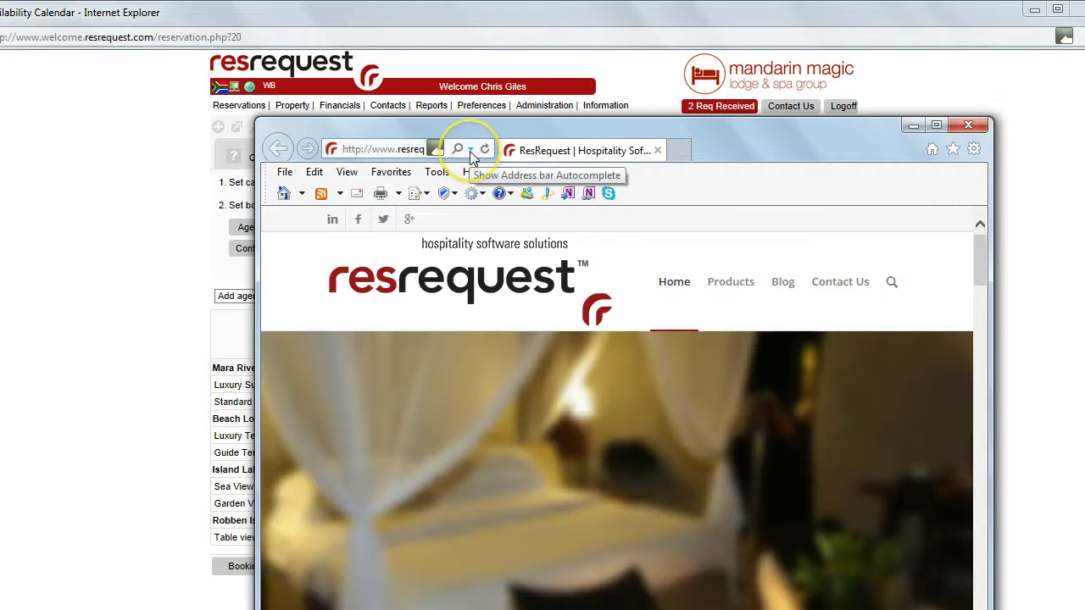
left_click(471, 151)
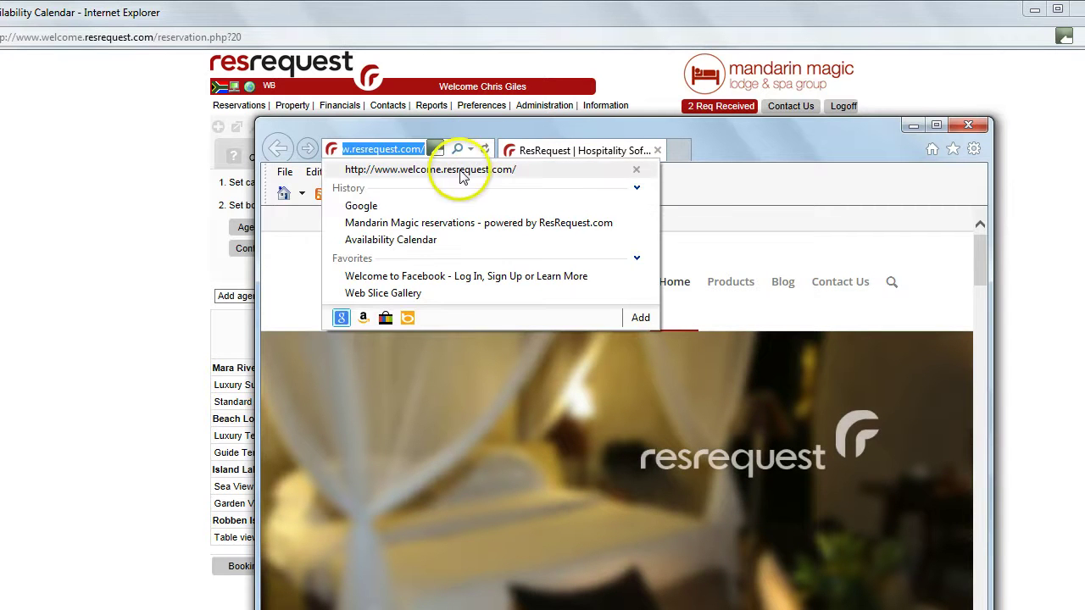
left_click(417, 209)
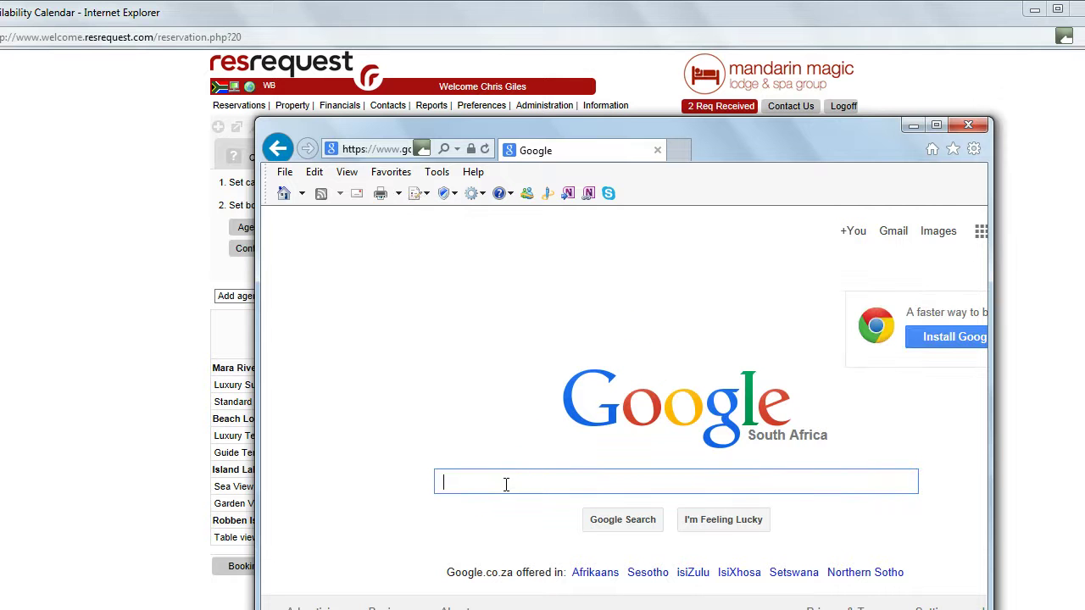
left_click(968, 127)
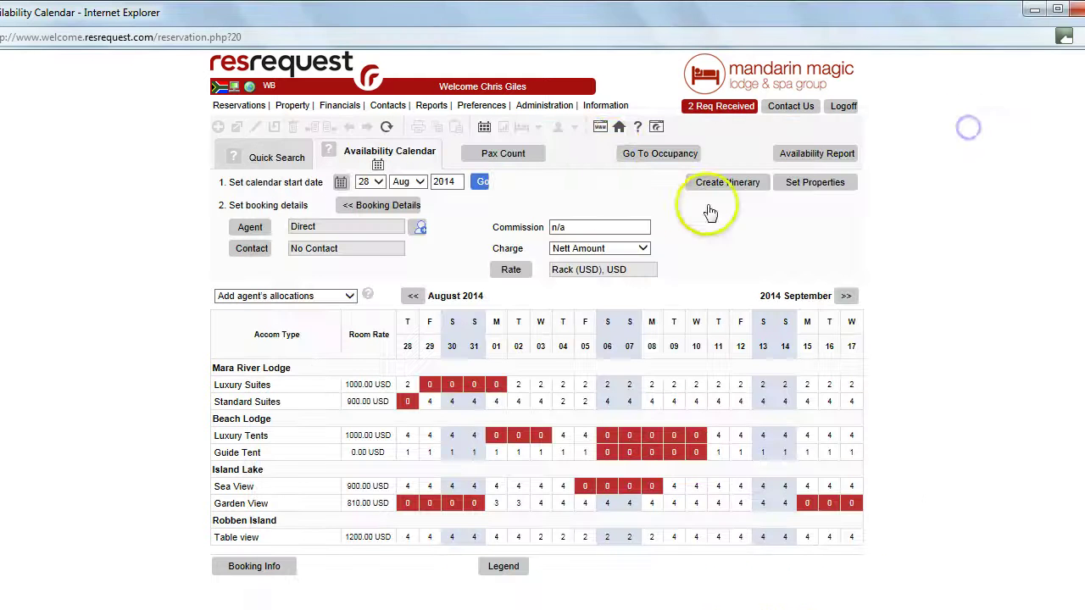
- Open an additional ResRequest window and look through its main menus
left_click(658, 128)
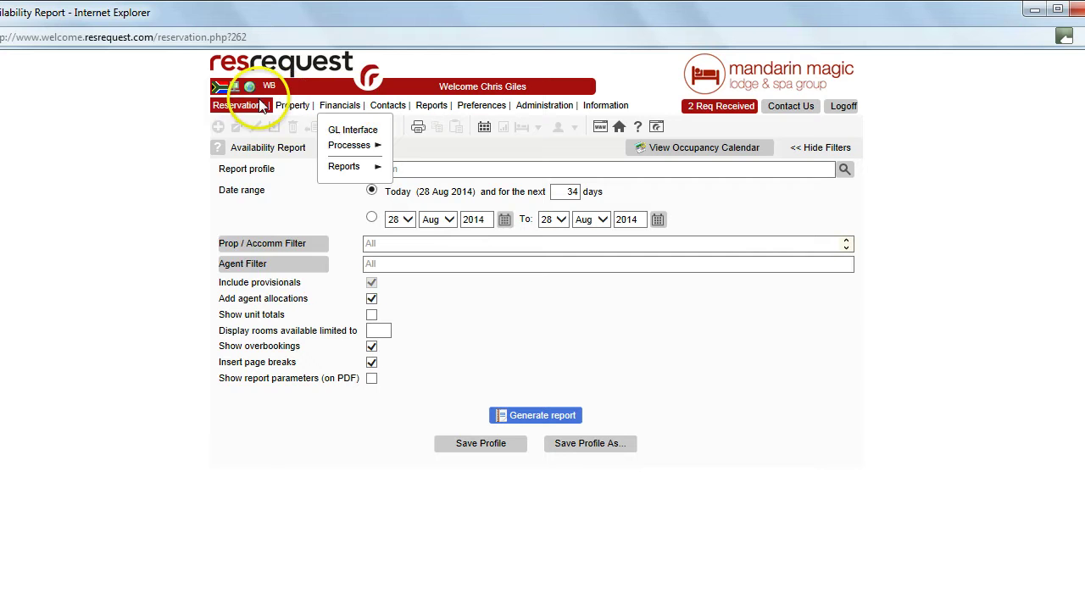
mouse_move(392, 119)
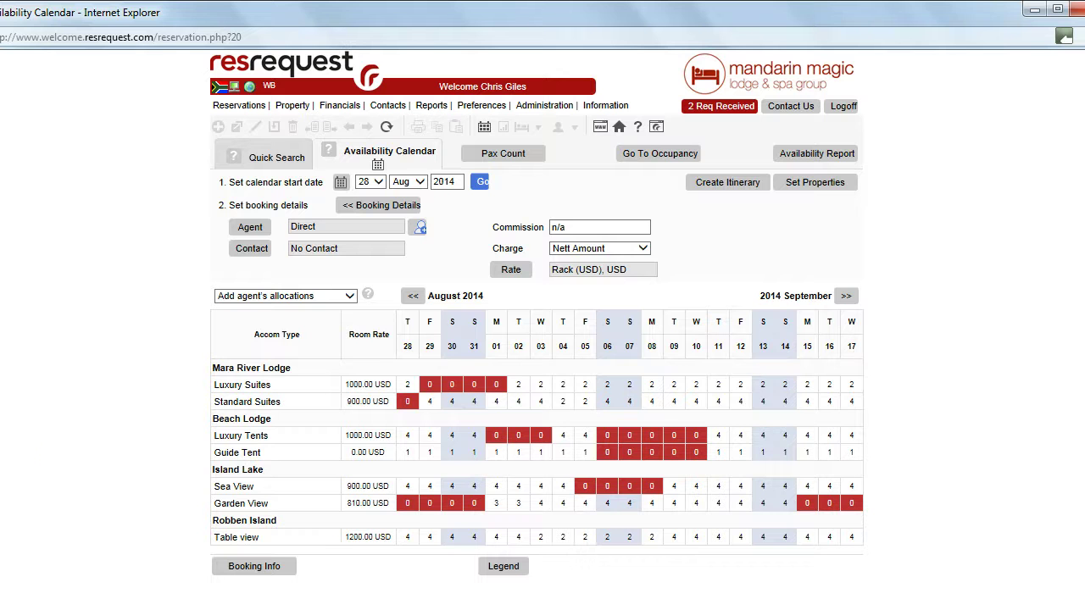
- View and close the Quick Search help, and list the agents starting with B for the booking without choosing one
left_click(233, 158)
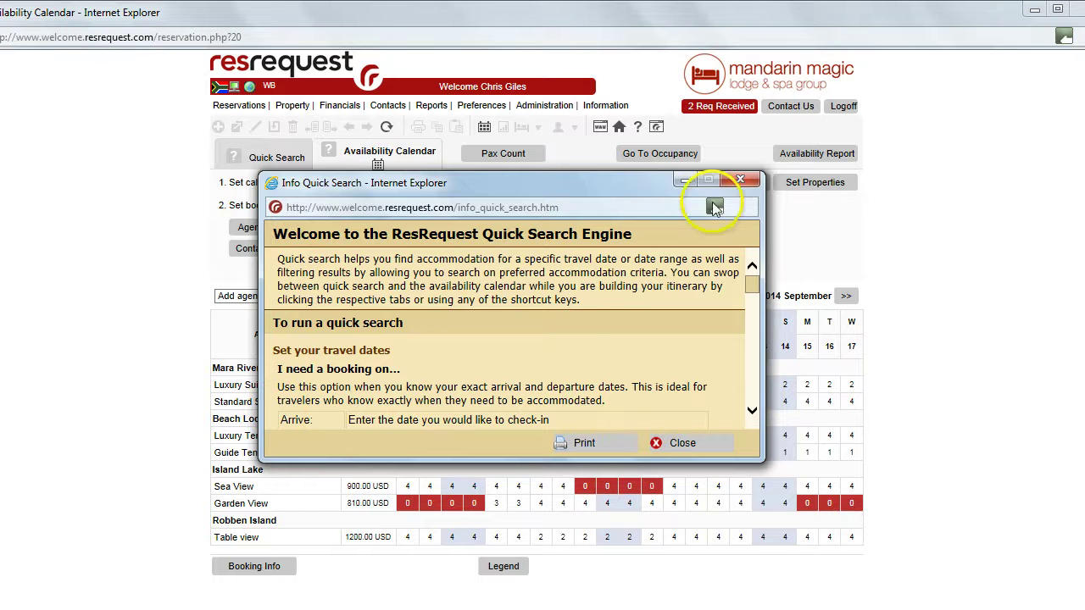
left_click(740, 181)
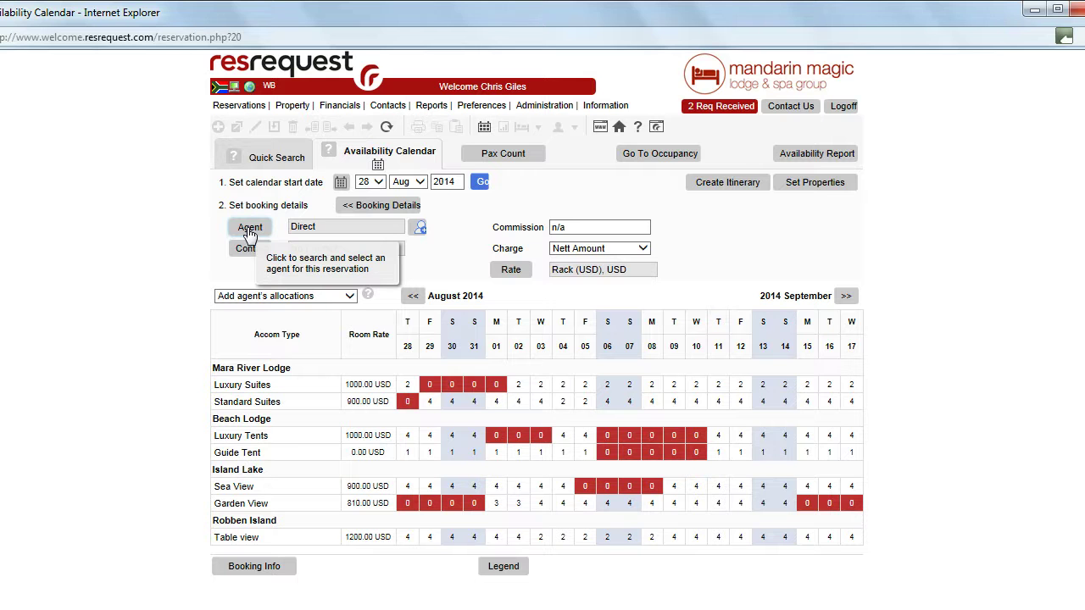
left_click(250, 229)
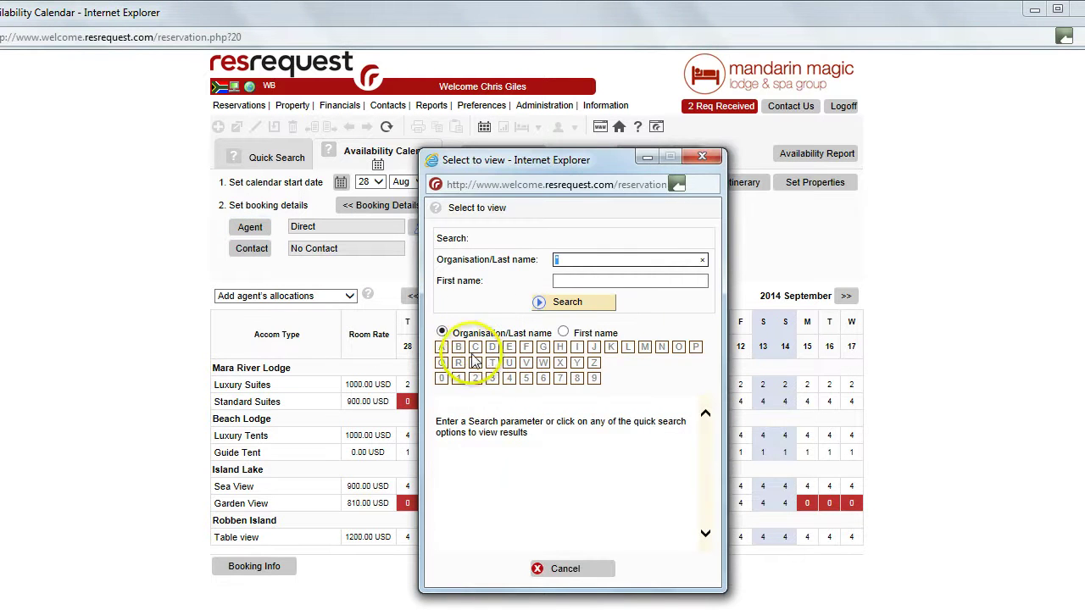
left_click(457, 346)
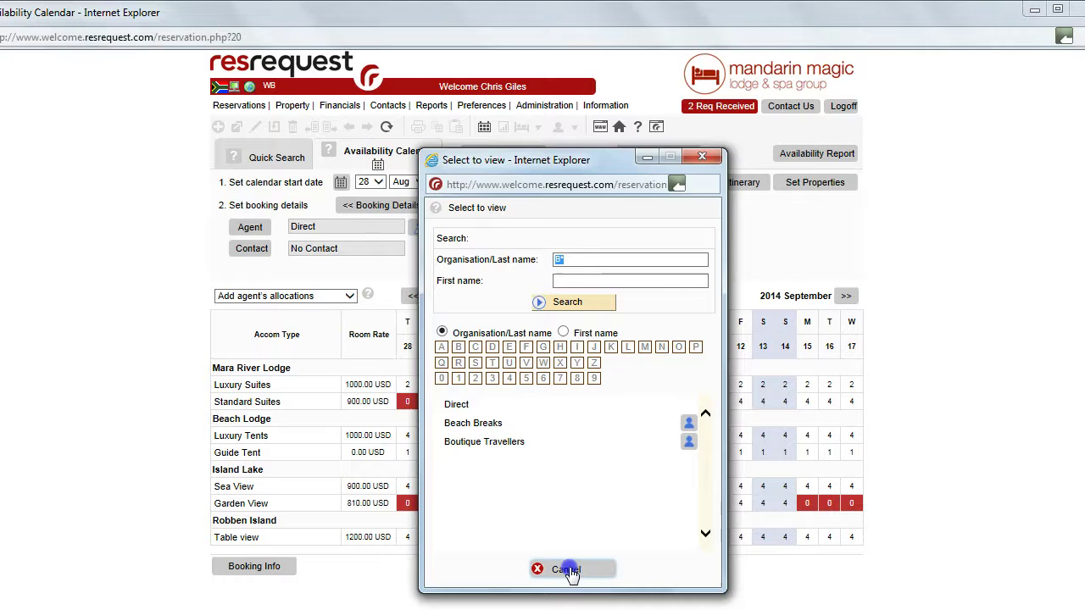
left_click(566, 569)
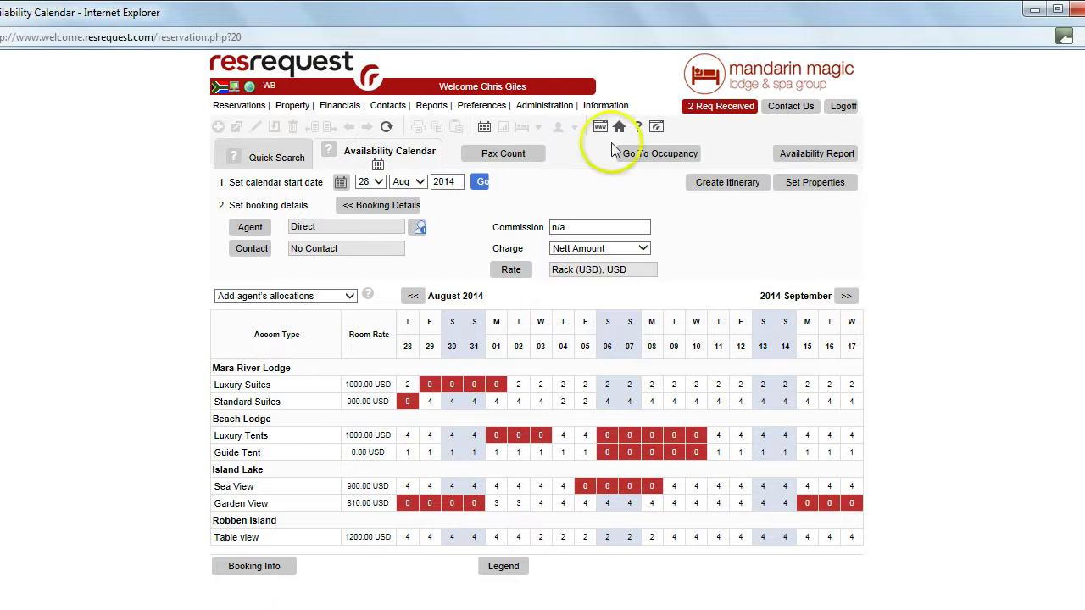
- Open a second ResRequest window beside the Availability Calendar, view the Occupancy Calendar in it, and close that window
left_click(657, 127)
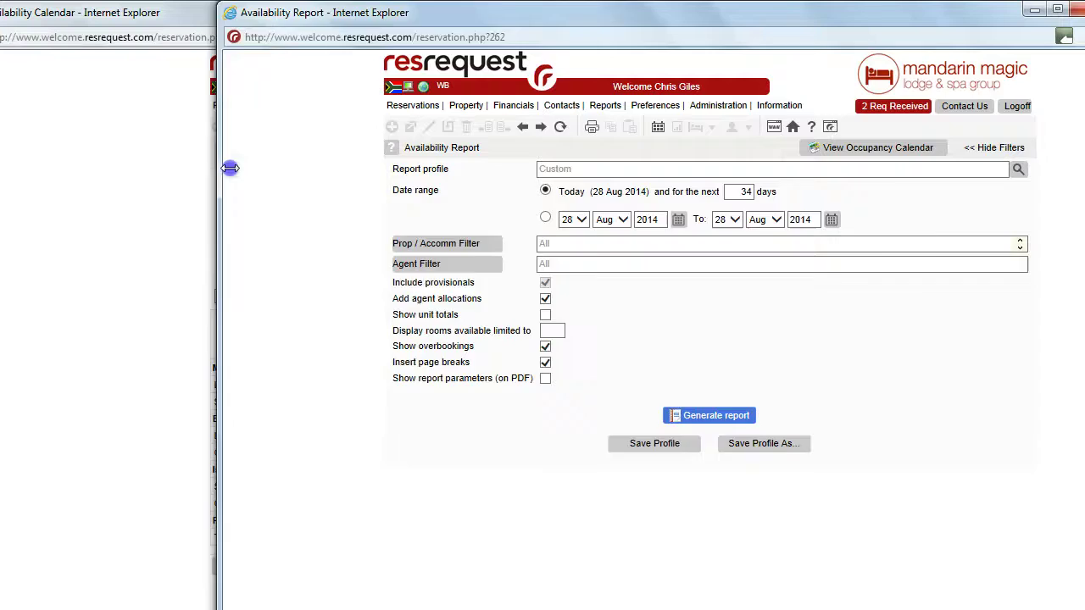
left_click_drag(230, 167, 622, 210)
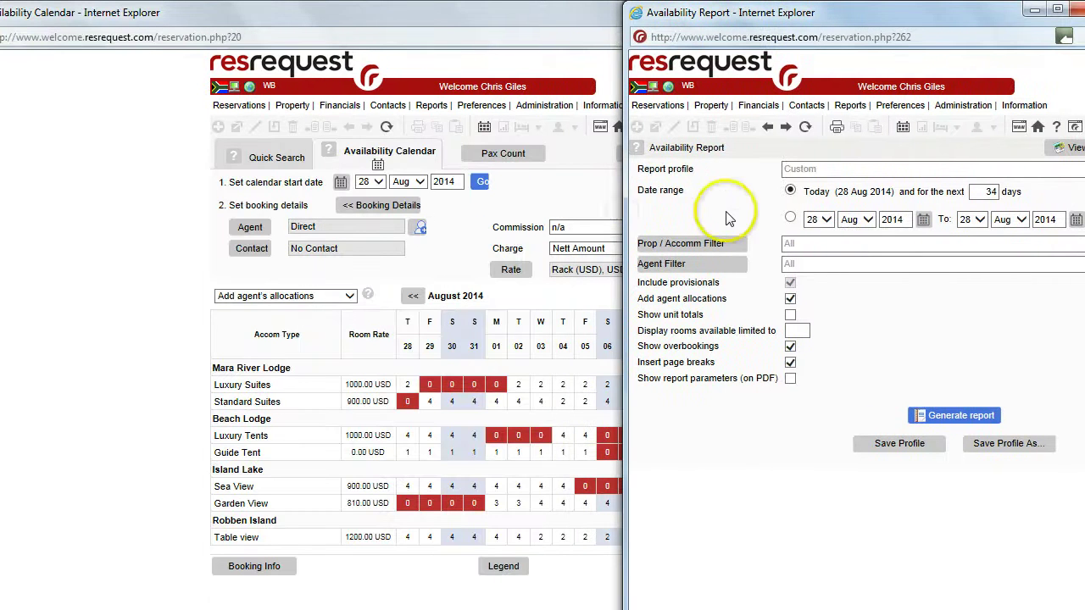
left_click(658, 105)
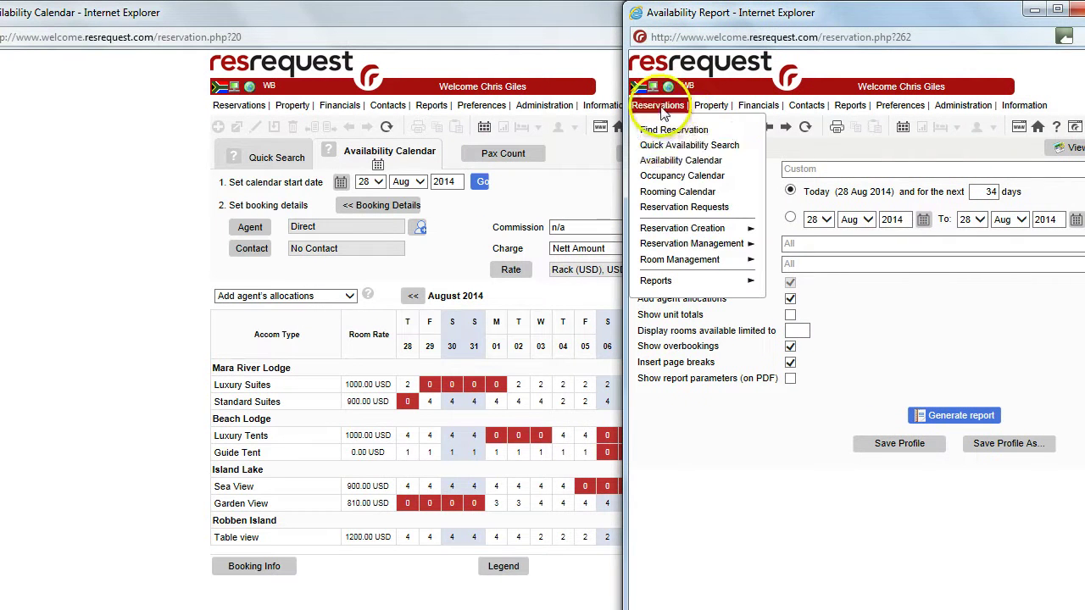
left_click(660, 177)
left_click(122, 341)
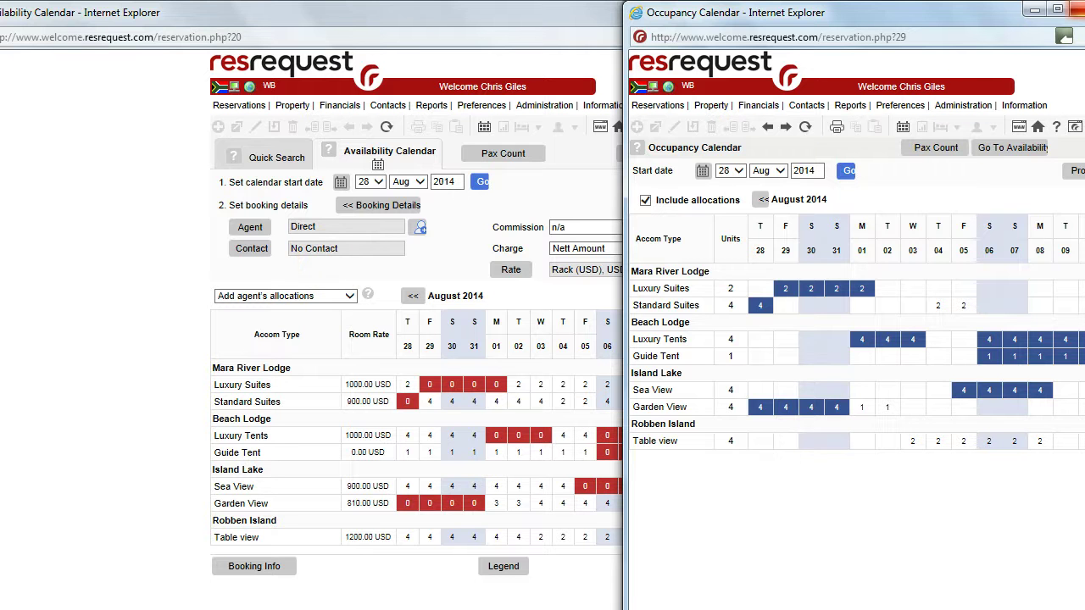
key("alt+F4")
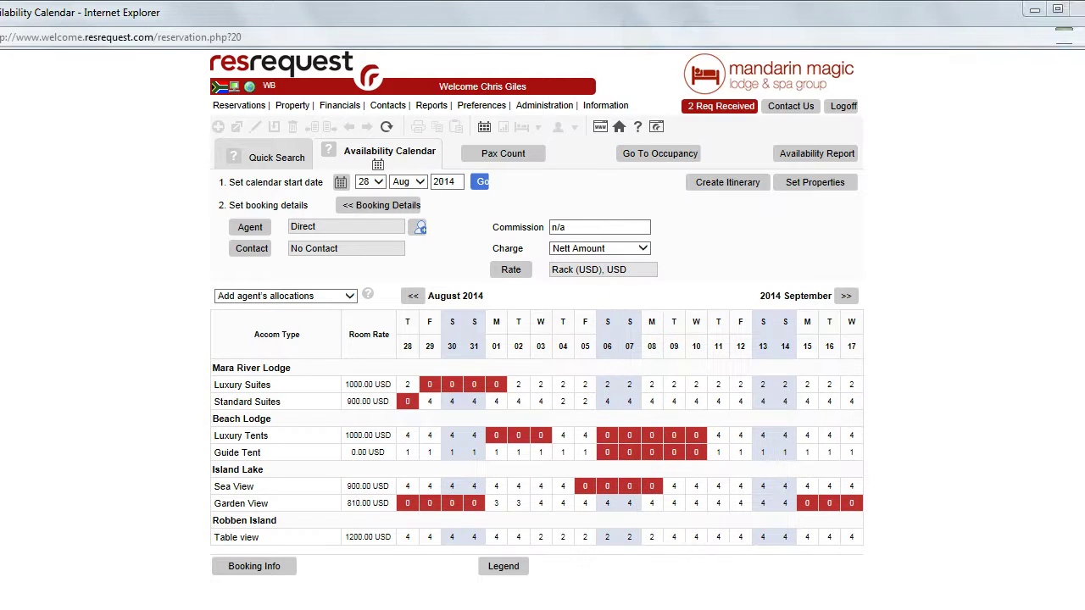